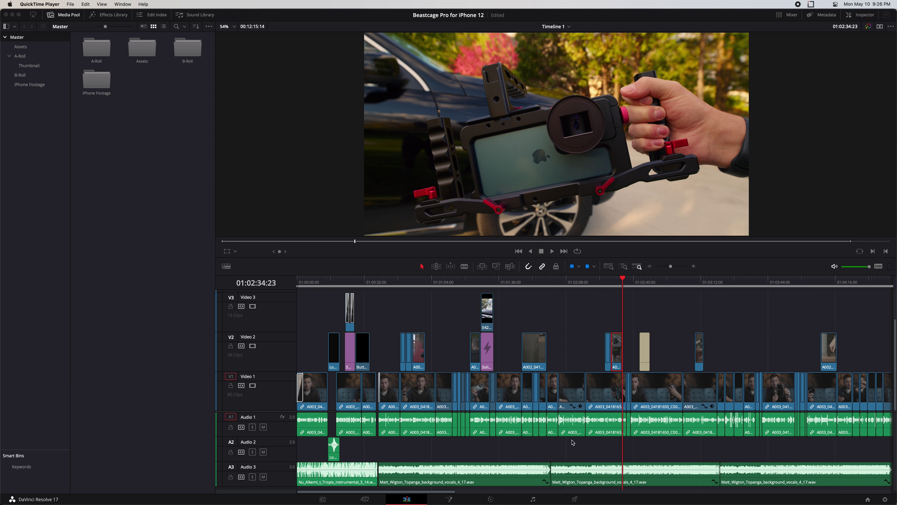
- Append A003_04181650_C003.braw from the A-Roll bin after the last clip on the timeline
{"action": "left_click_drag", "start_coordinate": [583, 284], "coordinate": [570, 285]}
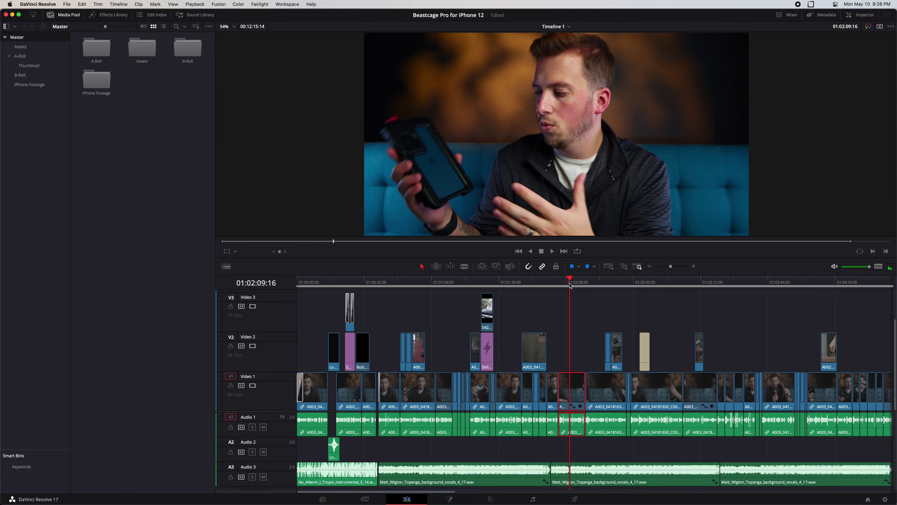
{"action": "scroll", "coordinate": [574, 306], "scroll_direction": "right", "scroll_amount": 10}
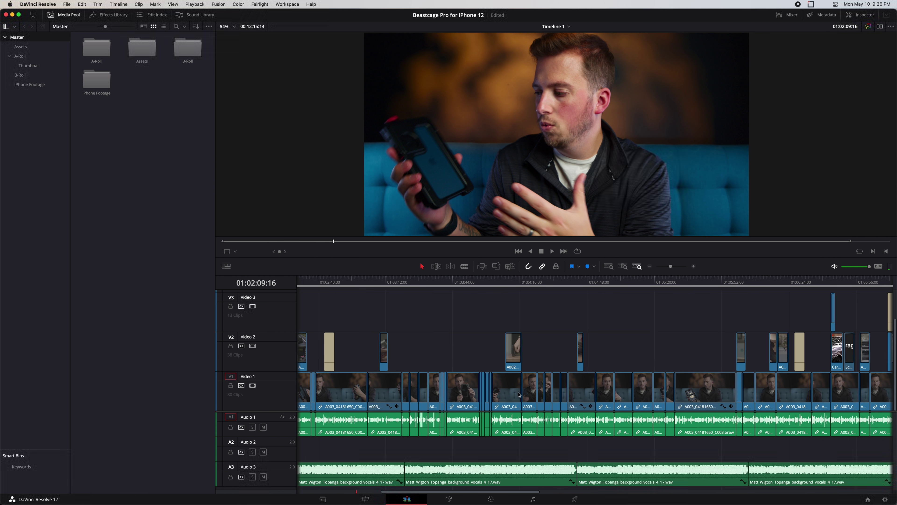
{"action": "left_click_drag", "start_coordinate": [520, 490], "coordinate": [826, 490]}
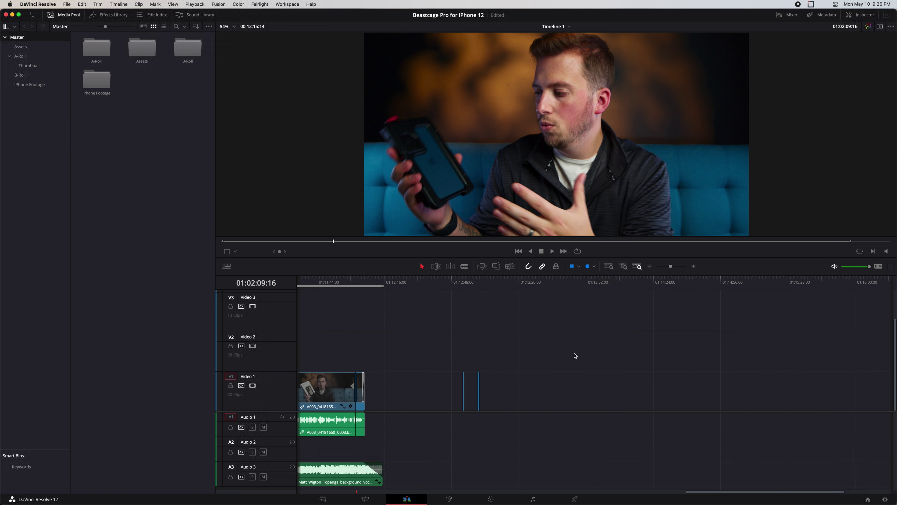
{"action": "double_click", "coordinate": [89, 45]}
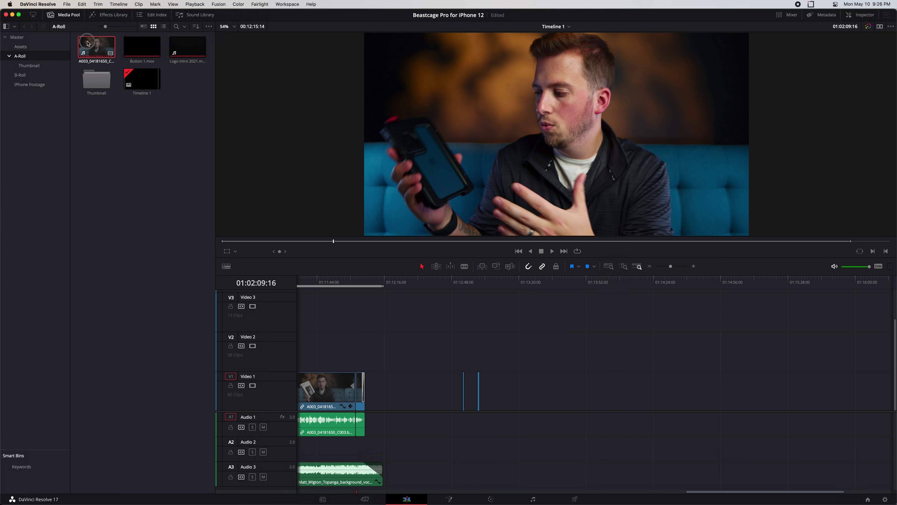
{"action": "left_click_drag", "start_coordinate": [88, 44], "coordinate": [547, 229]}
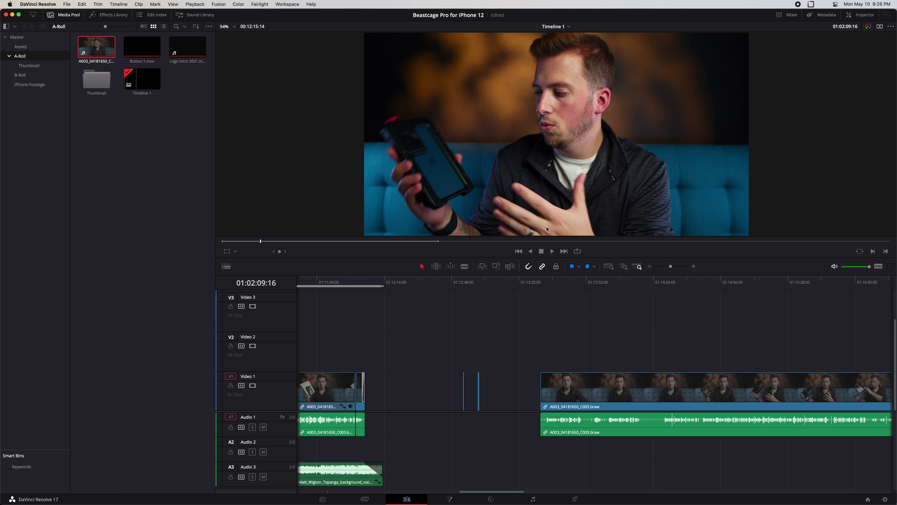
- Select the new end clip, scrub back to 01:14:37:08, then bring up the Project Manager
{"action": "left_click_drag", "start_coordinate": [596, 284], "coordinate": [686, 284]}
{"action": "left_click", "coordinate": [622, 419]}
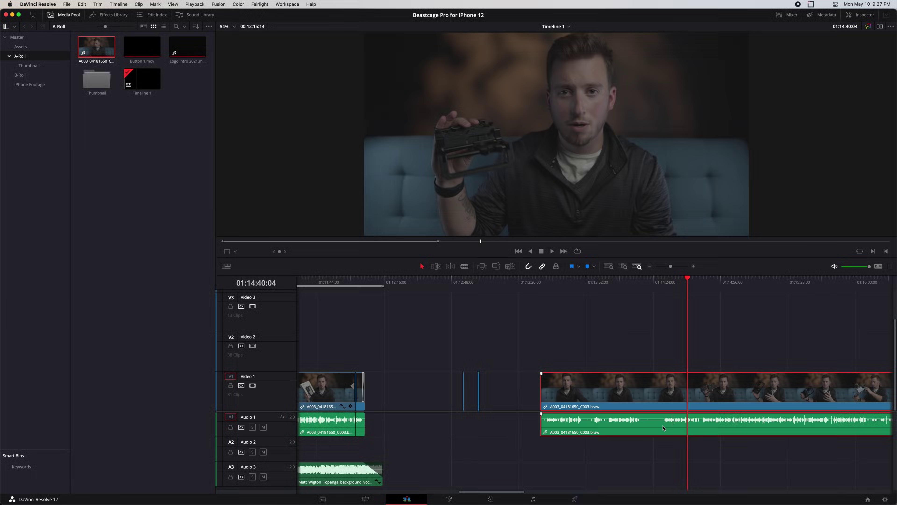
{"action": "left_click_drag", "start_coordinate": [687, 285], "coordinate": [681, 284]}
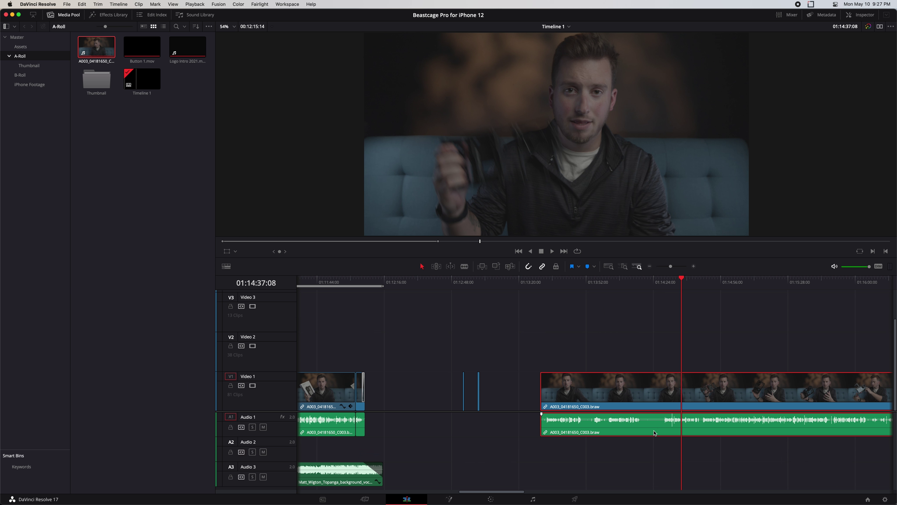
{"action": "left_click", "coordinate": [867, 499]}
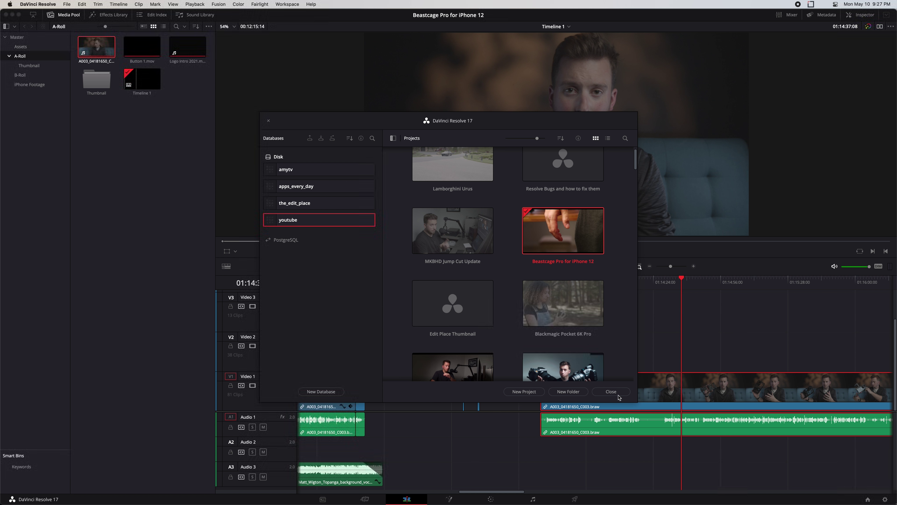
- Close the Project Manager to get back to the Beastcage Pro for iPhone 12 edit on Timeline 1
{"action": "left_click", "coordinate": [611, 392]}
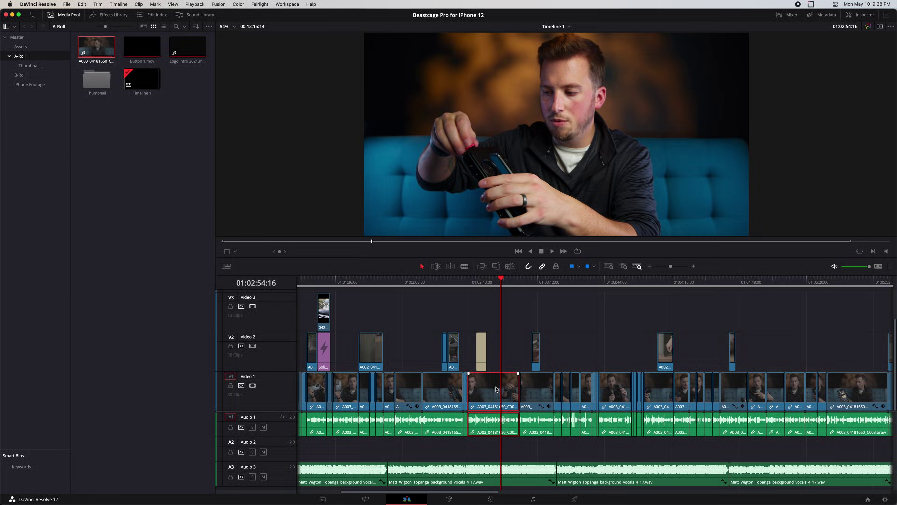
- Select the clip at 01:02:22:08, show the Mixer, solo Audio 1 and play it back
{"action": "left_click", "coordinate": [432, 286]}
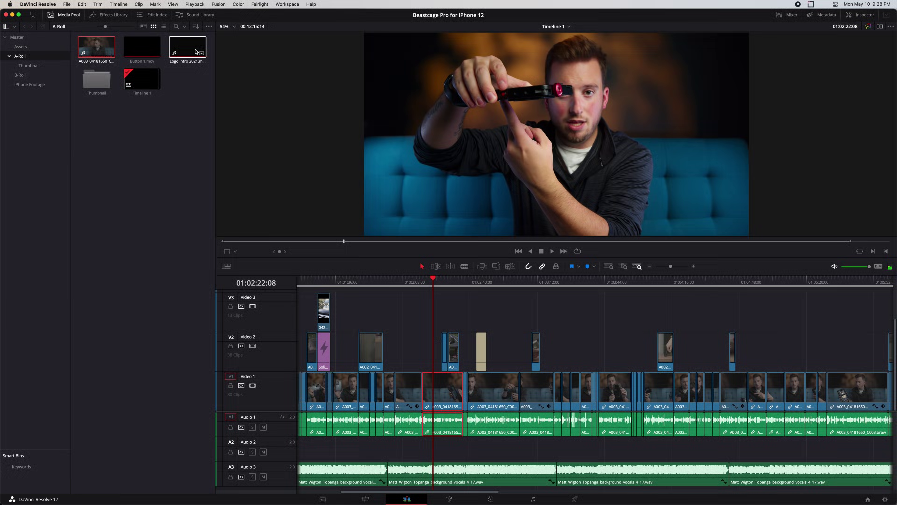
{"action": "left_click", "coordinate": [389, 285]}
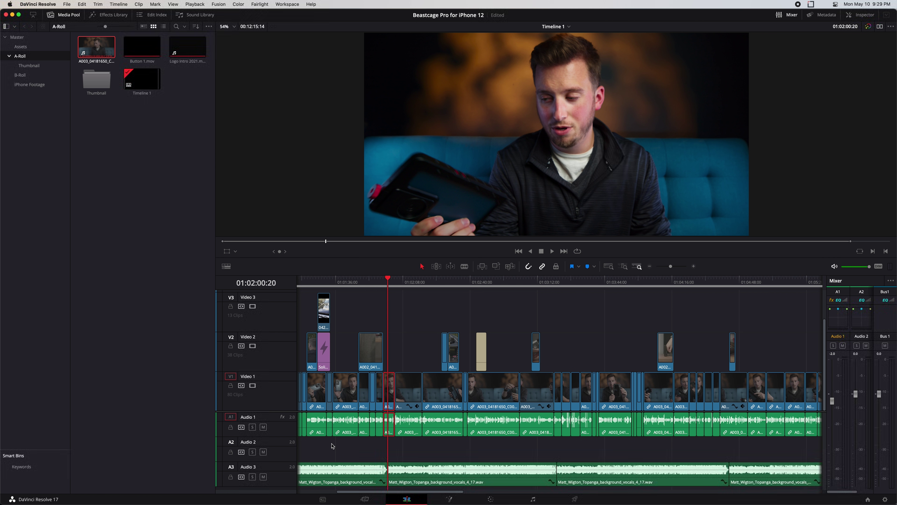
{"action": "left_click", "coordinate": [253, 426]}
{"action": "key", "text": "space"}
{"action": "key", "text": "space"}
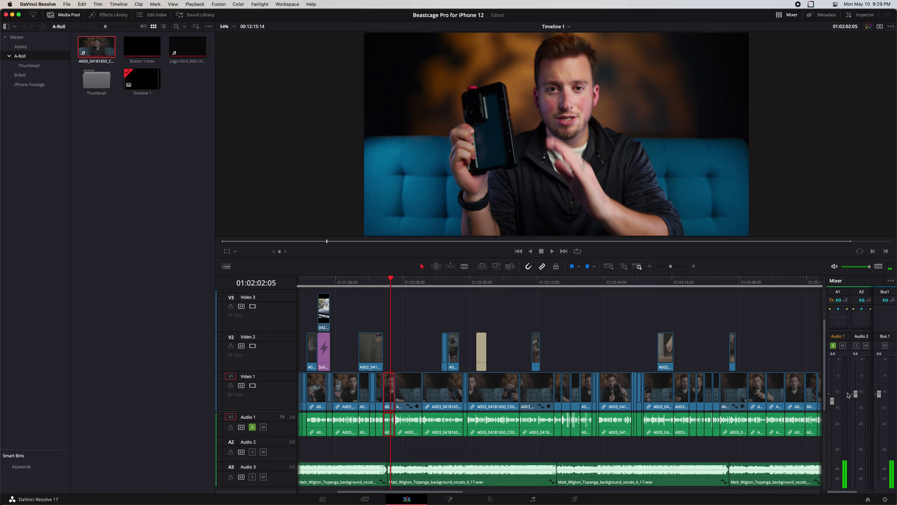
{"action": "key", "text": "space"}
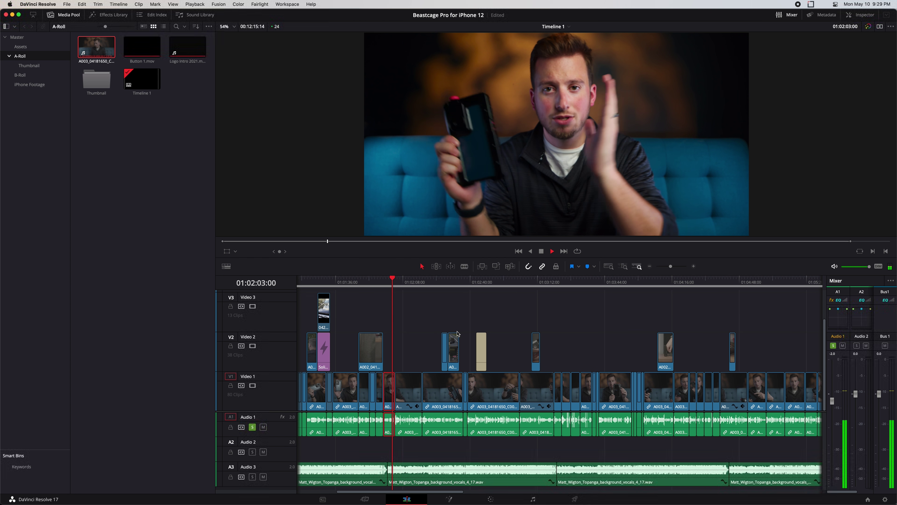
{"action": "key", "text": "space"}
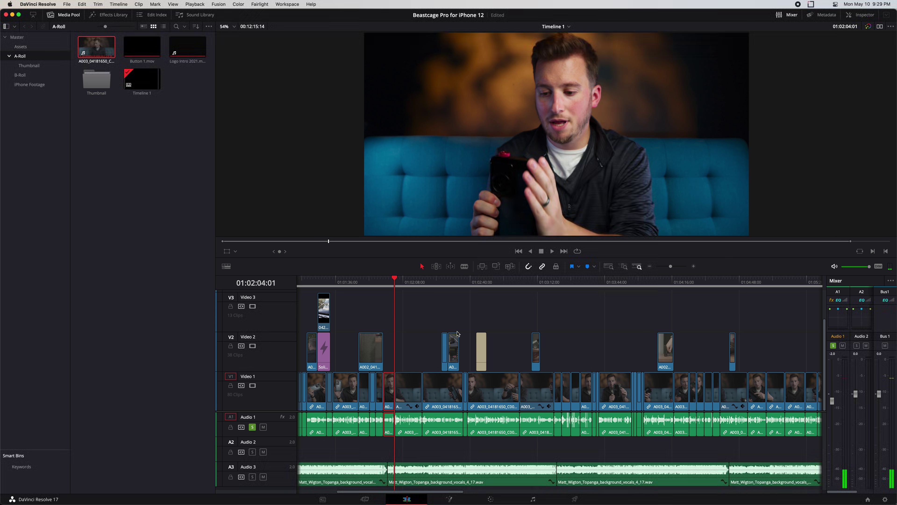
- Replay the interview audio from 01:02:17:07, stopping at 01:02:21:20
{"action": "left_click", "coordinate": [425, 285]}
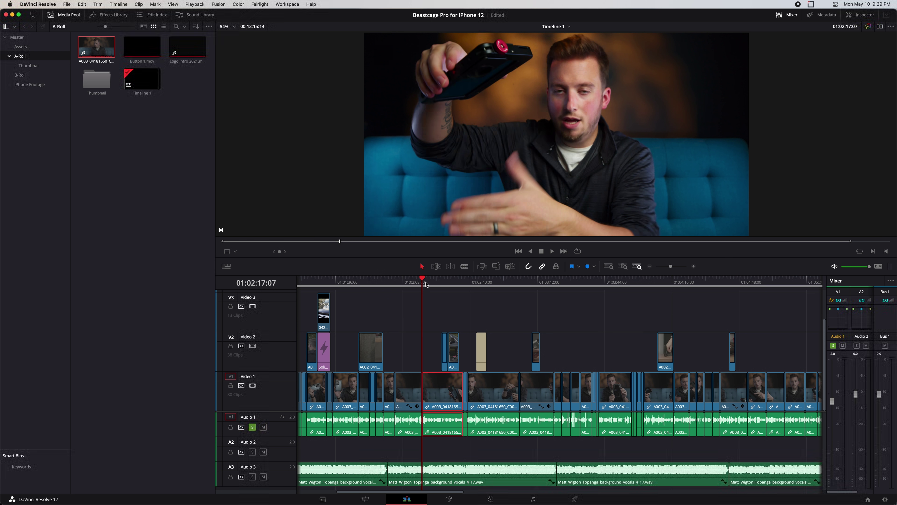
{"action": "key", "text": "space"}
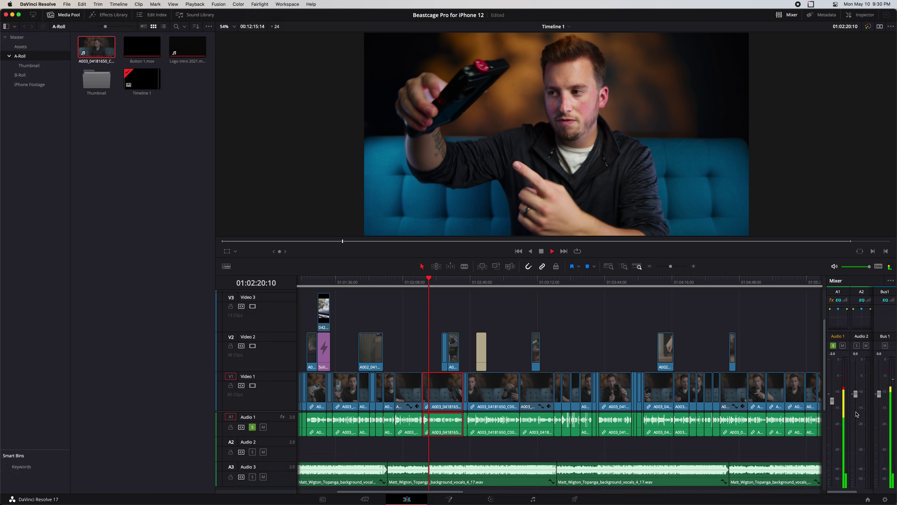
{"action": "key", "text": "space"}
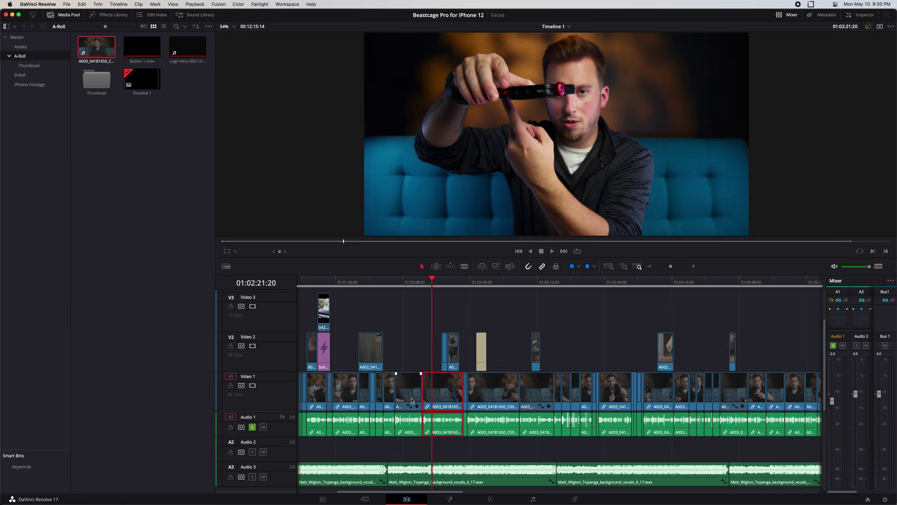
- Open Clip Attributes for the selected clip and view its Audio settings
{"action": "right_click", "coordinate": [438, 392]}
{"action": "left_click", "coordinate": [430, 388]}
{"action": "right_click", "coordinate": [430, 387]}
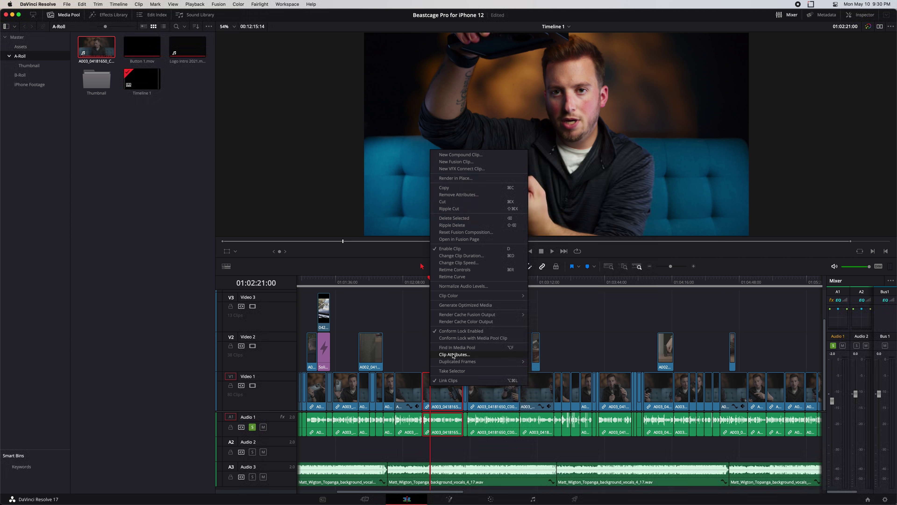
{"action": "left_click", "coordinate": [453, 354]}
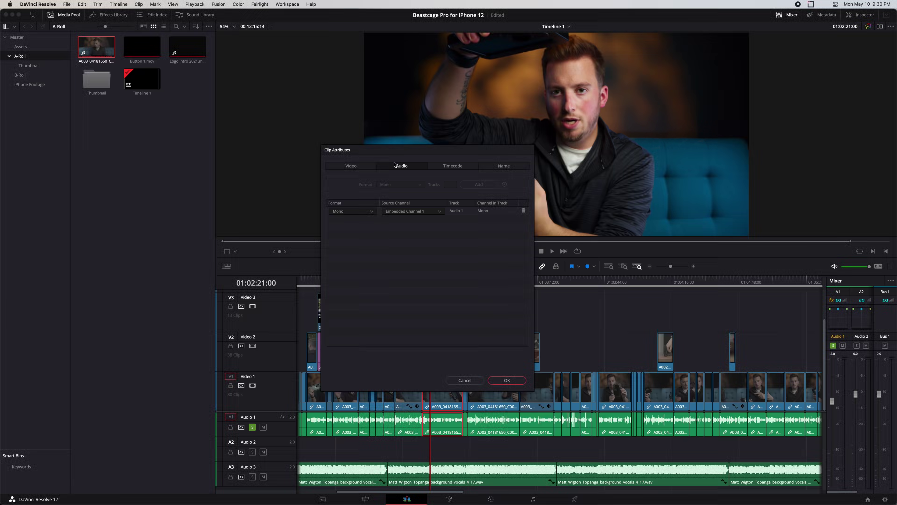
{"action": "left_click", "coordinate": [364, 166]}
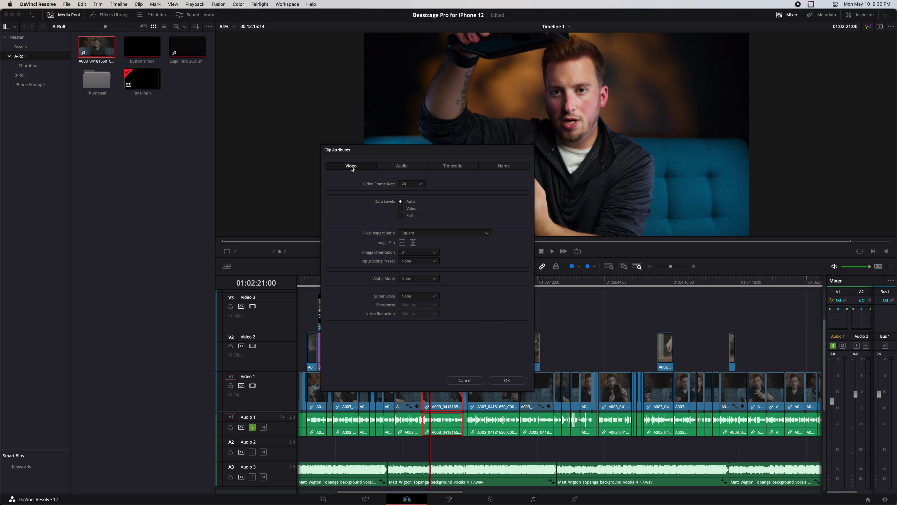
{"action": "left_click", "coordinate": [386, 168]}
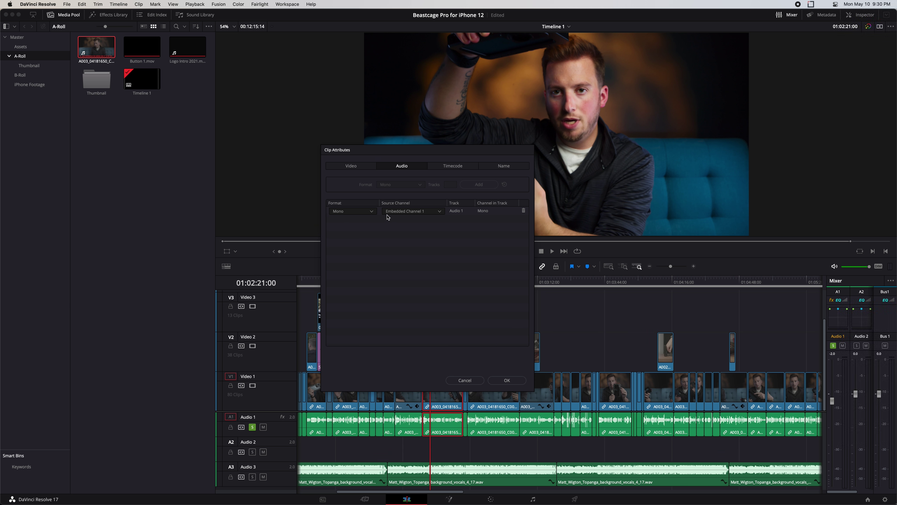
- Set the clip's audio Format to Stereo, mapping the right channel to the embedded source, and confirm
{"action": "left_click", "coordinate": [362, 212]}
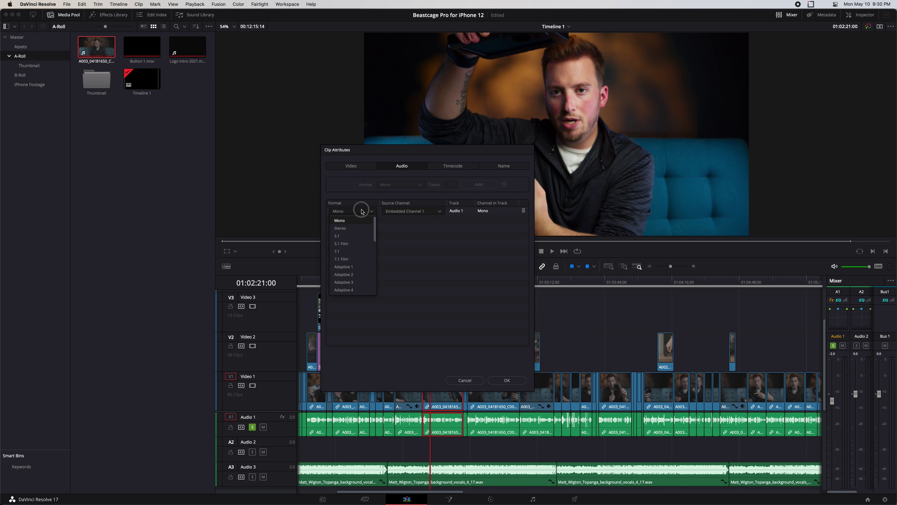
{"action": "left_click", "coordinate": [347, 228]}
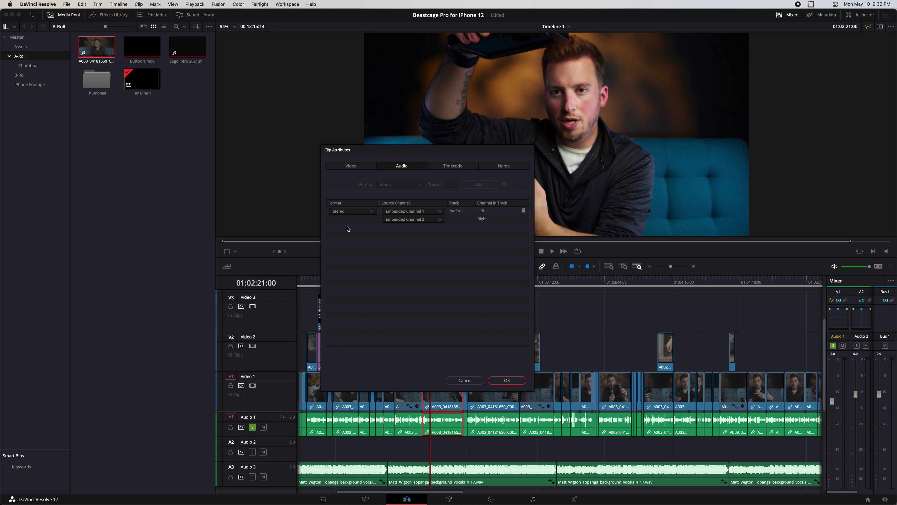
{"action": "left_click", "coordinate": [391, 220]}
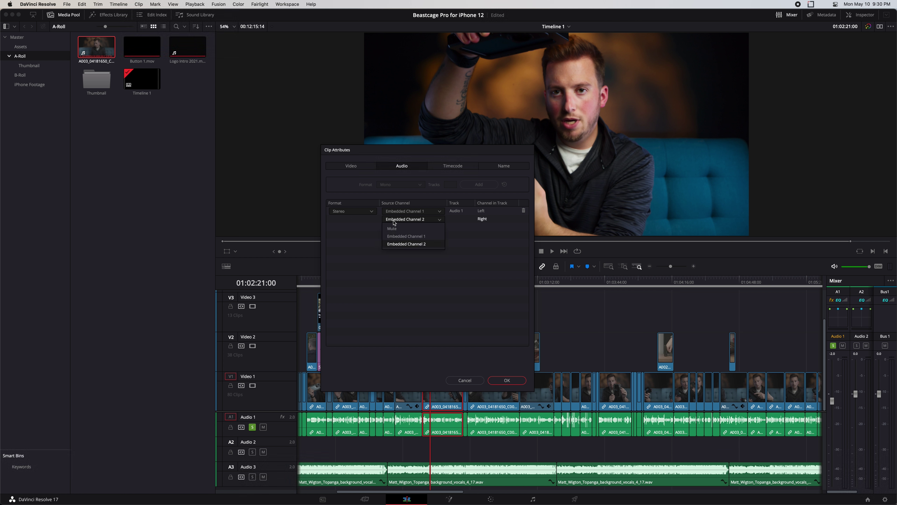
{"action": "left_click", "coordinate": [414, 237]}
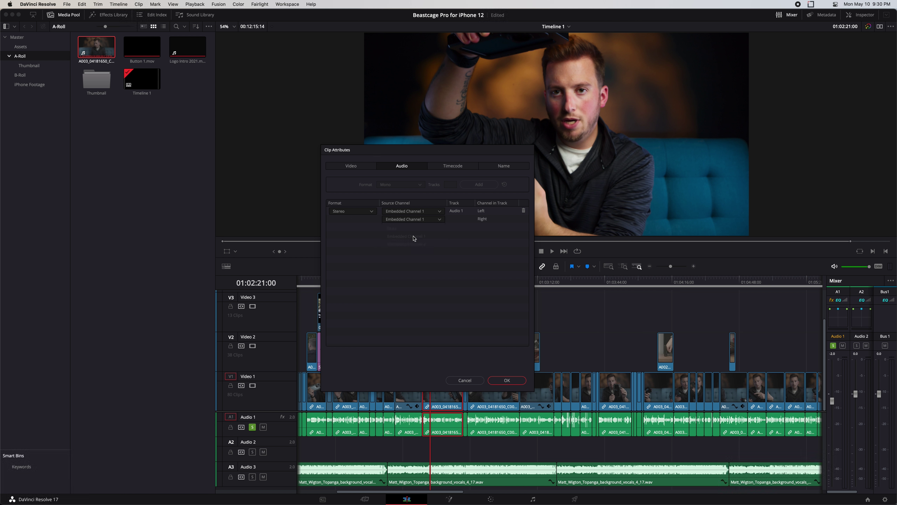
{"action": "left_click", "coordinate": [418, 219]}
{"action": "left_click", "coordinate": [417, 246]}
{"action": "left_click", "coordinate": [367, 211]}
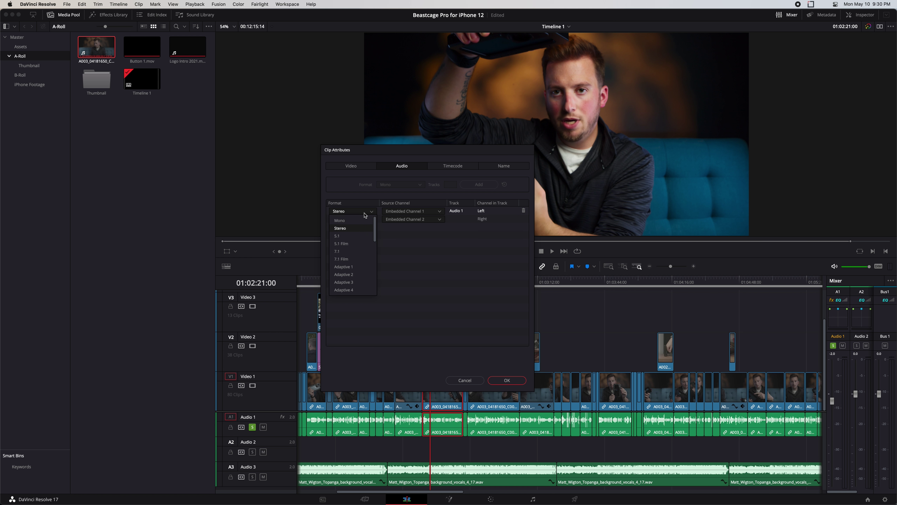
{"action": "left_click", "coordinate": [354, 221]}
{"action": "left_click", "coordinate": [354, 215]}
{"action": "left_click", "coordinate": [353, 228]}
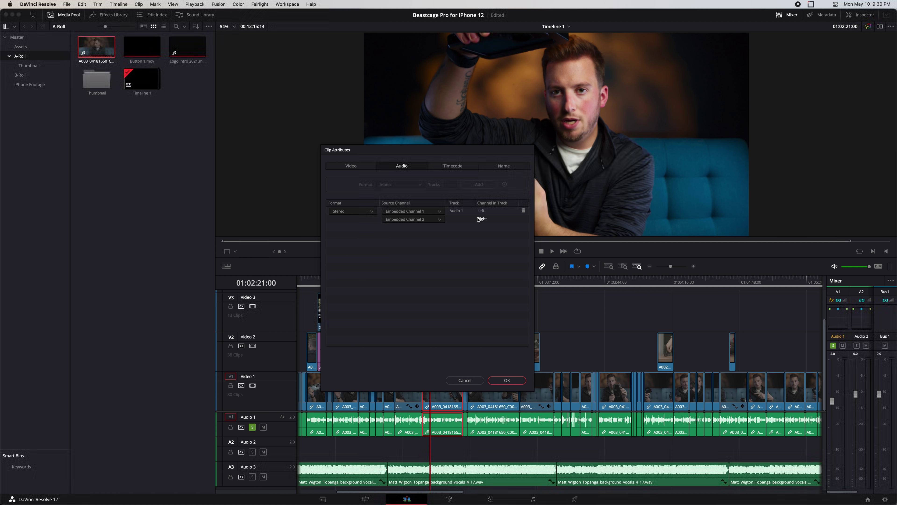
{"action": "left_click", "coordinate": [509, 380]}
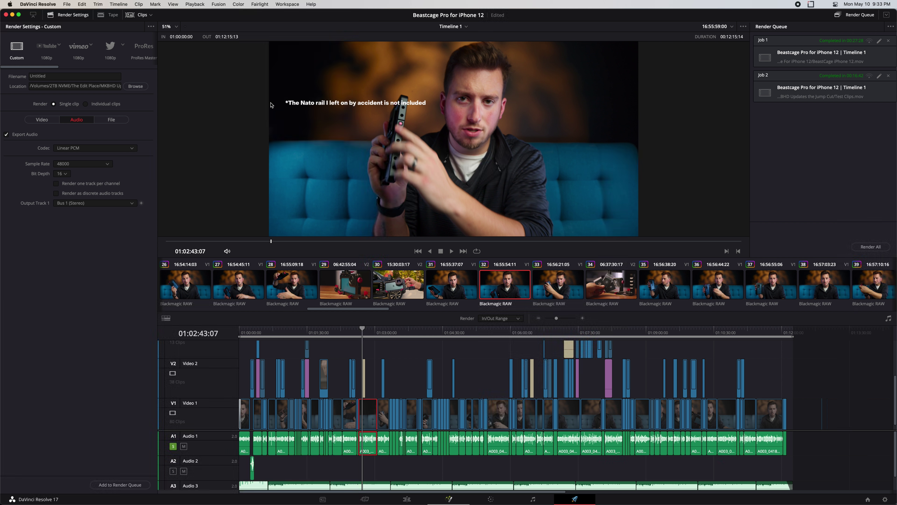
{"action": "left_click", "coordinate": [359, 331]}
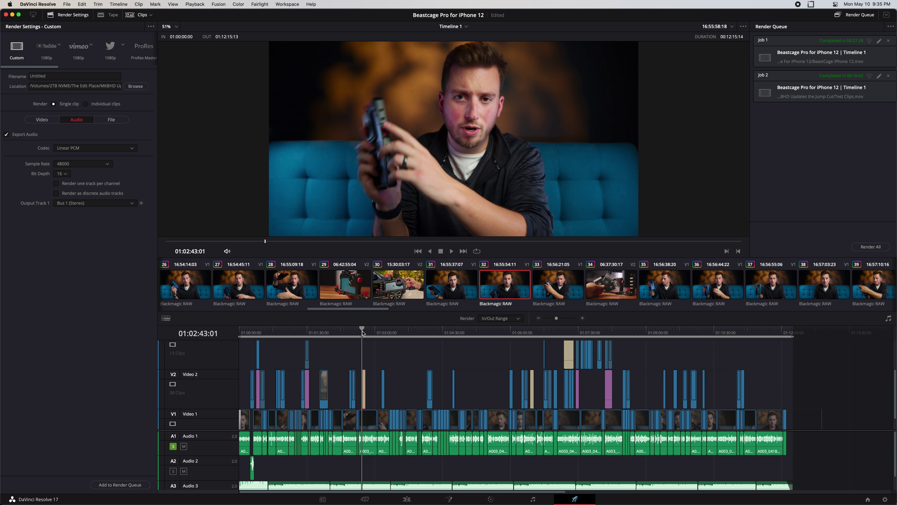
- Place the CALL OUT_04 V.2 title on Video 3 at the Nato rail caption frame
{"action": "left_click", "coordinate": [406, 499]}
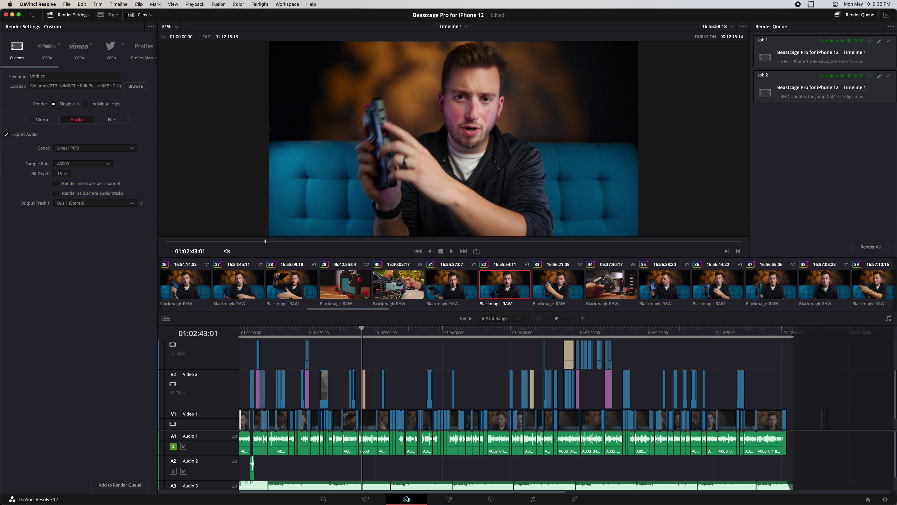
{"action": "left_click", "coordinate": [641, 281]}
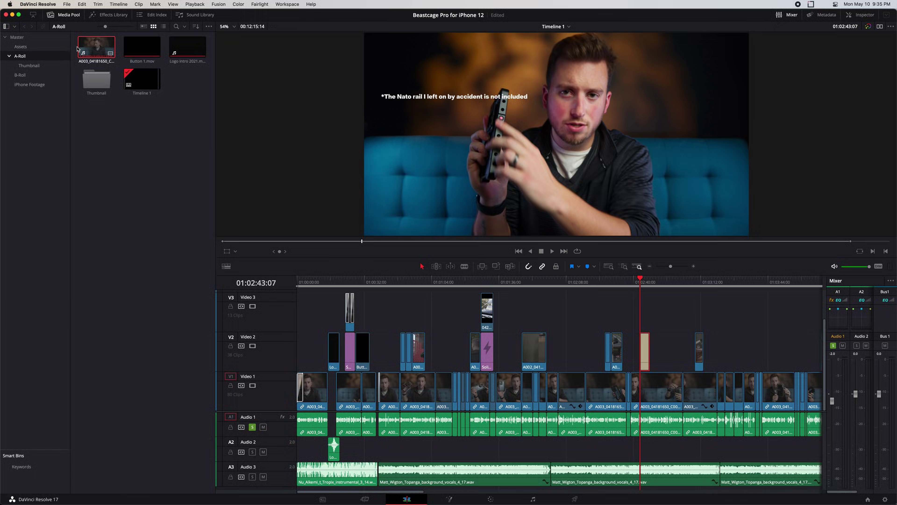
{"action": "left_click", "coordinate": [107, 18]}
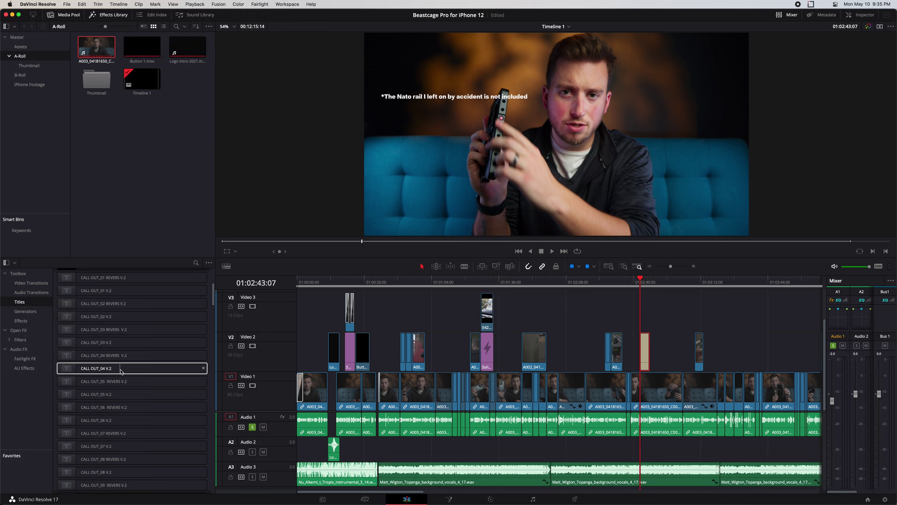
{"action": "left_click_drag", "start_coordinate": [112, 371], "coordinate": [642, 282]}
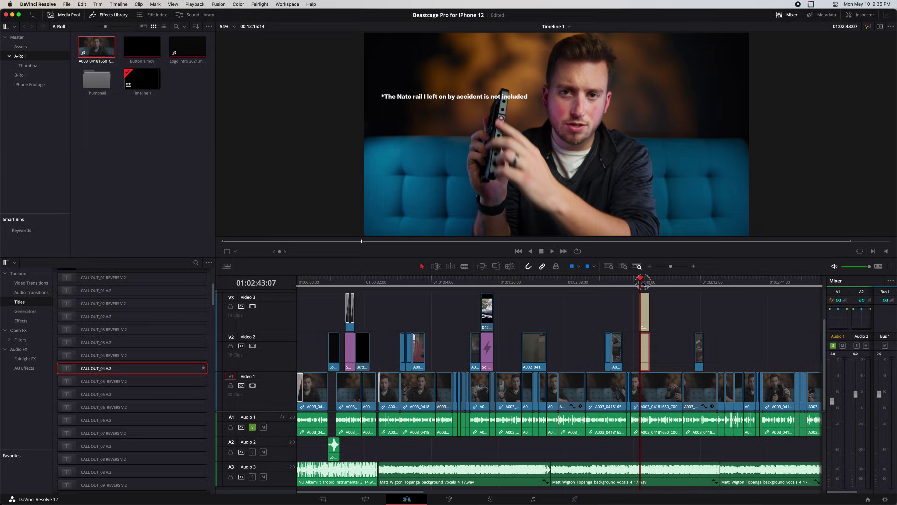
- Move the CALL OUT_04 V.2 title clip down onto Video 2, then drag another Effects Library item out
{"action": "left_click", "coordinate": [649, 282]}
{"action": "left_click", "coordinate": [646, 283]}
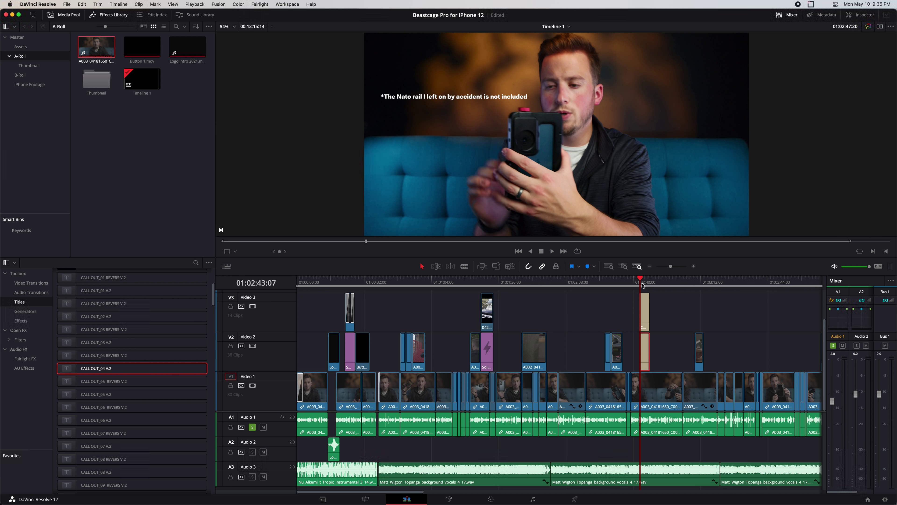
{"action": "left_click", "coordinate": [646, 306]}
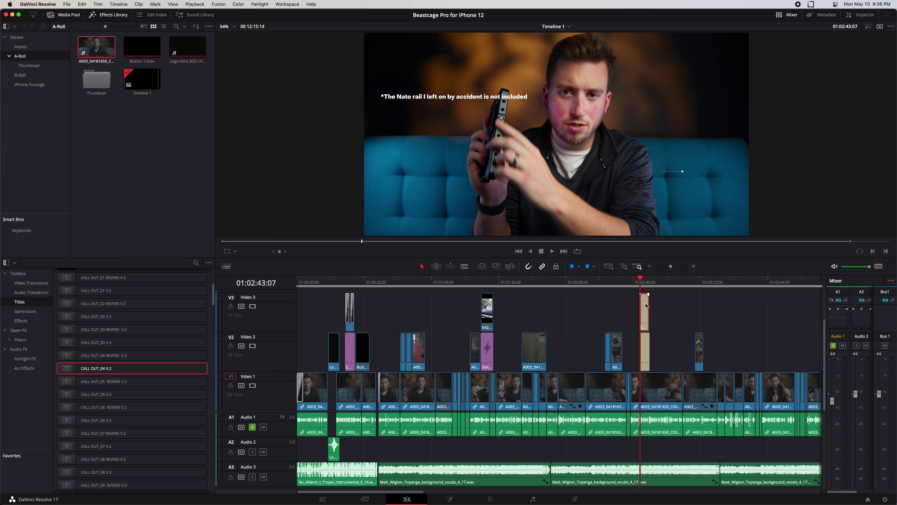
{"action": "left_click_drag", "start_coordinate": [646, 306], "coordinate": [648, 351]}
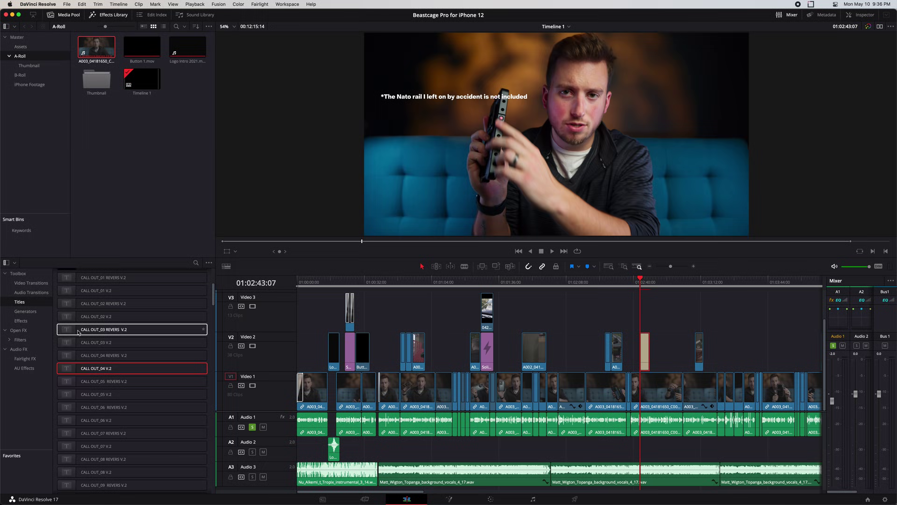
{"action": "scroll", "coordinate": [111, 322], "scroll_direction": "up", "scroll_amount": 3}
{"action": "scroll", "coordinate": [111, 323], "scroll_direction": "up", "scroll_amount": 5}
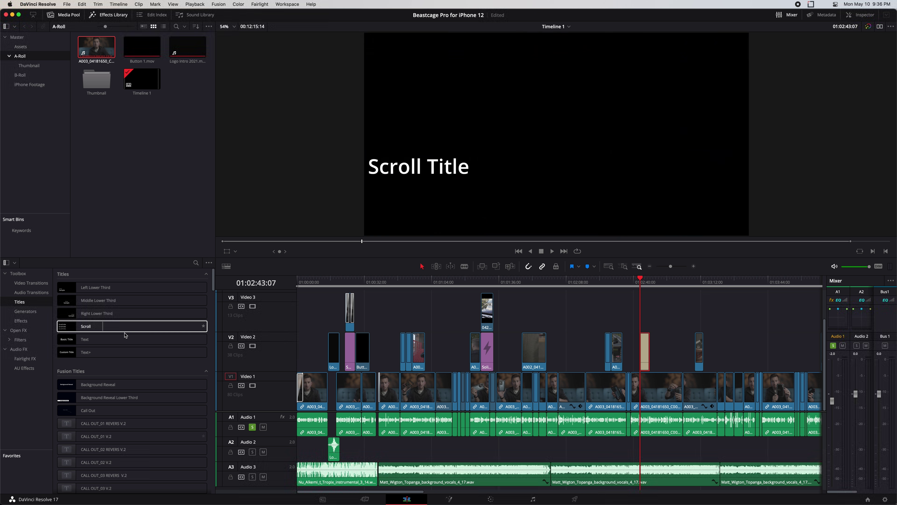
{"action": "left_click_drag", "start_coordinate": [114, 339], "coordinate": [502, 287]}
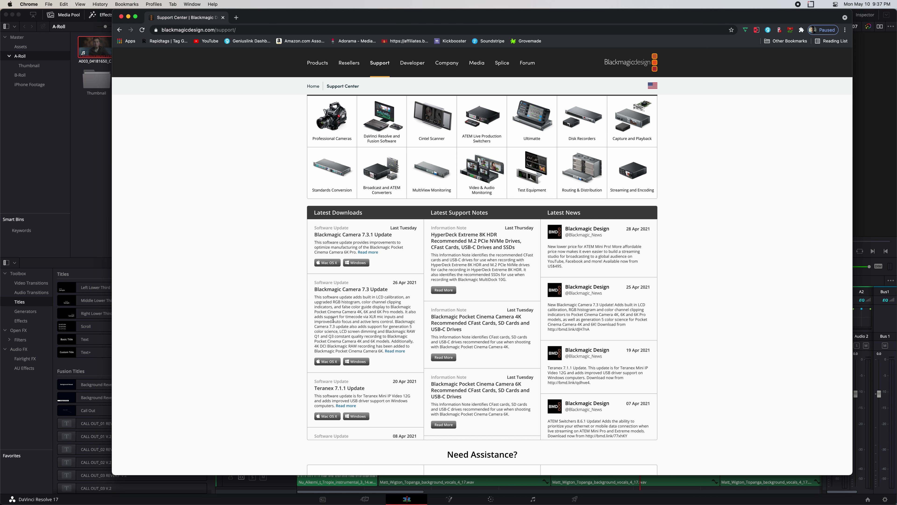
- Scroll through the Support Center's product families and latest downloads to find the DaVinci Resolve tile
{"action": "scroll", "coordinate": [333, 320], "scroll_direction": "down", "scroll_amount": 10}
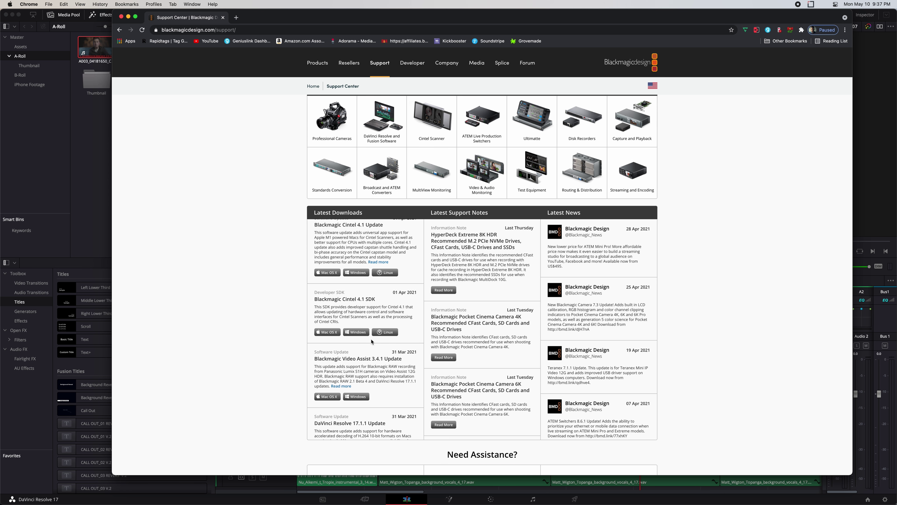
{"action": "scroll", "coordinate": [371, 341], "scroll_direction": "down", "scroll_amount": 5}
{"action": "scroll", "coordinate": [369, 340], "scroll_direction": "down", "scroll_amount": 1}
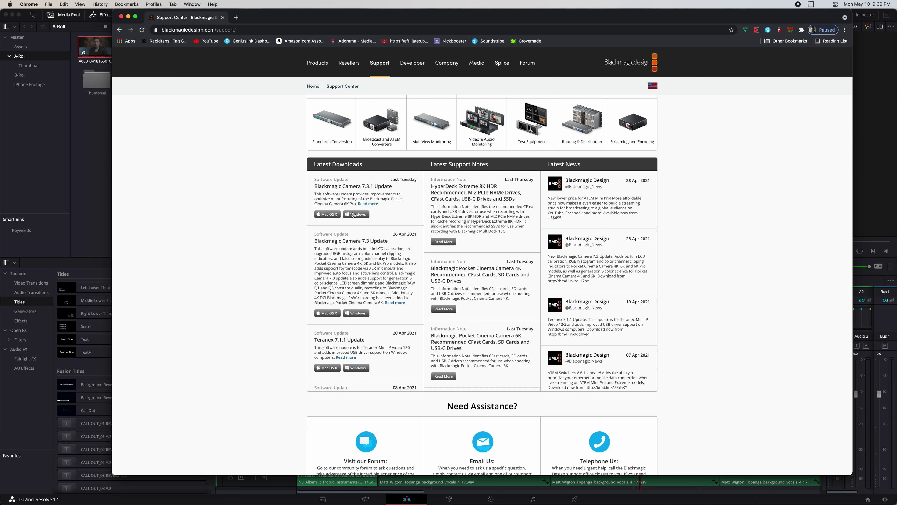
{"action": "scroll", "coordinate": [351, 220], "scroll_direction": "down", "scroll_amount": 5}
{"action": "scroll", "coordinate": [312, 231], "scroll_direction": "up", "scroll_amount": 6}
{"action": "scroll", "coordinate": [227, 247], "scroll_direction": "up", "scroll_amount": 5}
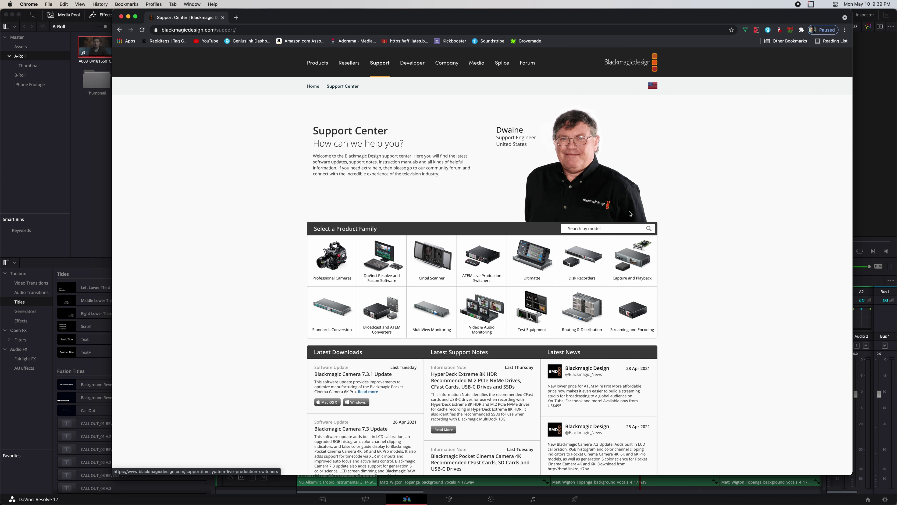
- Open the DaVinci Resolve and Fusion Software support page and scroll into its downloads list
{"action": "left_click", "coordinate": [367, 261]}
{"action": "scroll", "coordinate": [216, 316], "scroll_direction": "down", "scroll_amount": 4}
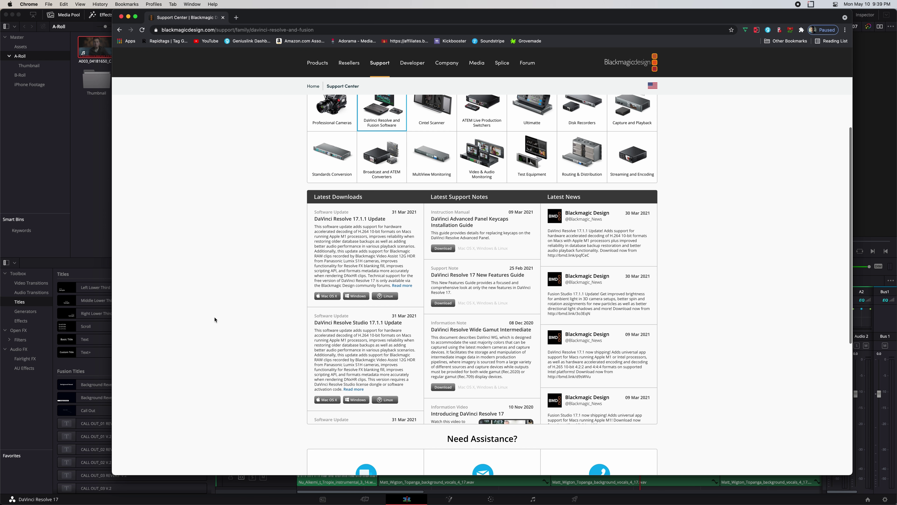
{"action": "scroll", "coordinate": [345, 272], "scroll_direction": "down", "scroll_amount": 6}
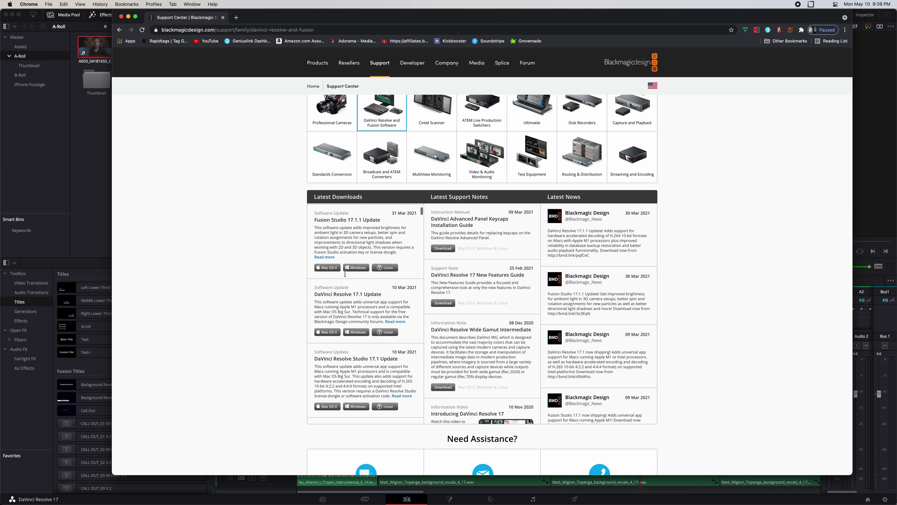
{"action": "scroll", "coordinate": [345, 274], "scroll_direction": "down", "scroll_amount": 2}
{"action": "scroll", "coordinate": [345, 273], "scroll_direction": "down", "scroll_amount": 8}
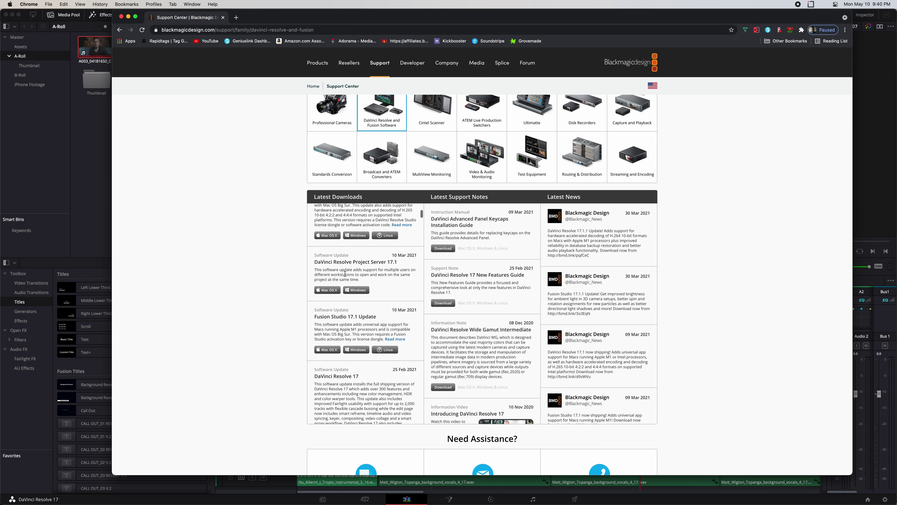
- Scroll further down Latest Downloads until the DaVinci Resolve 16.2.7 and 16.2.6 updates appear
{"action": "scroll", "coordinate": [345, 274], "scroll_direction": "up", "scroll_amount": 15}
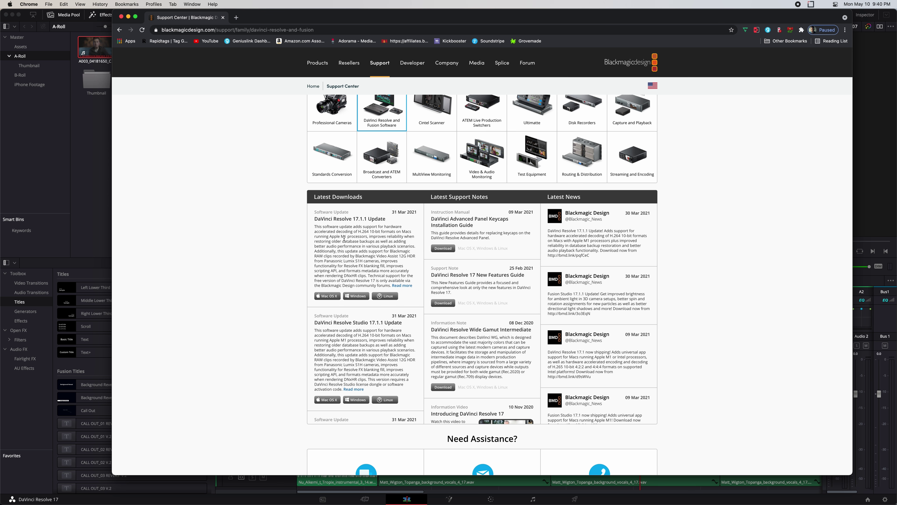
{"action": "scroll", "coordinate": [345, 239], "scroll_direction": "down", "scroll_amount": 10}
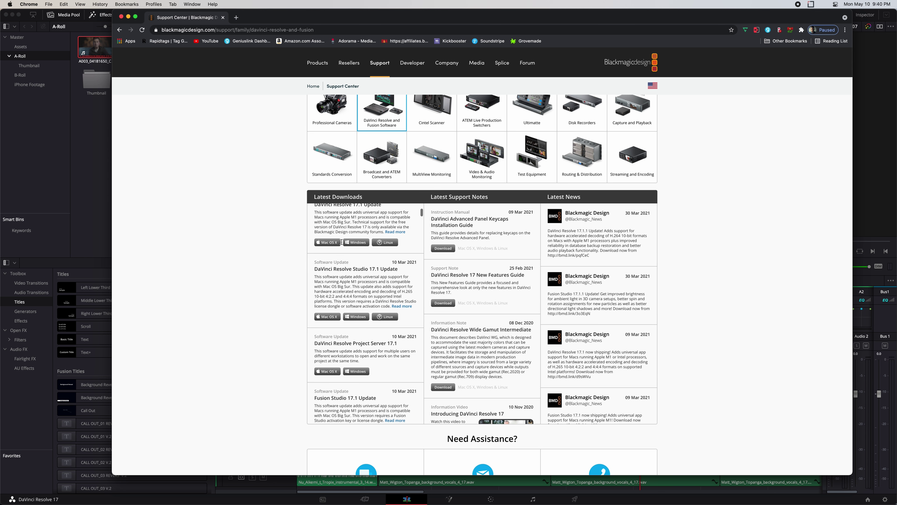
{"action": "scroll", "coordinate": [341, 242], "scroll_direction": "down", "scroll_amount": 6}
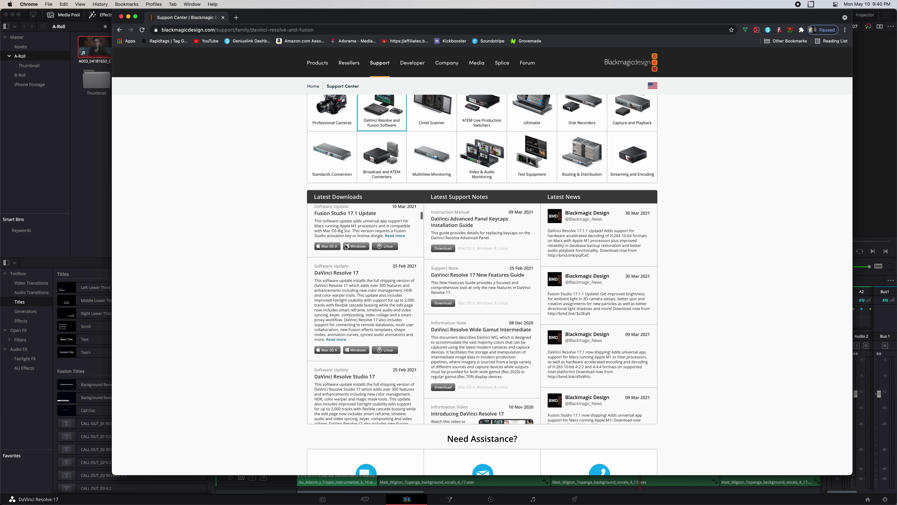
{"action": "scroll", "coordinate": [350, 317], "scroll_direction": "down", "scroll_amount": 3}
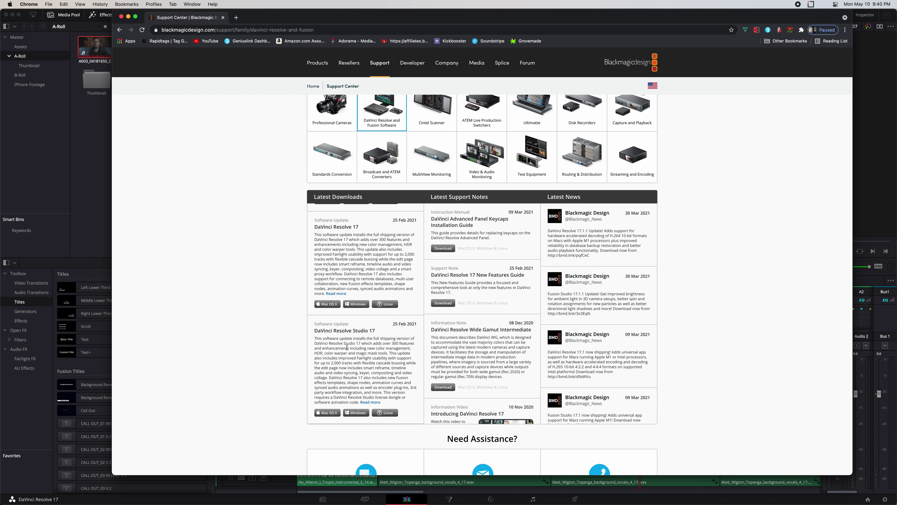
{"action": "scroll", "coordinate": [346, 347], "scroll_direction": "down", "scroll_amount": 5}
{"action": "scroll", "coordinate": [348, 342], "scroll_direction": "down", "scroll_amount": 5}
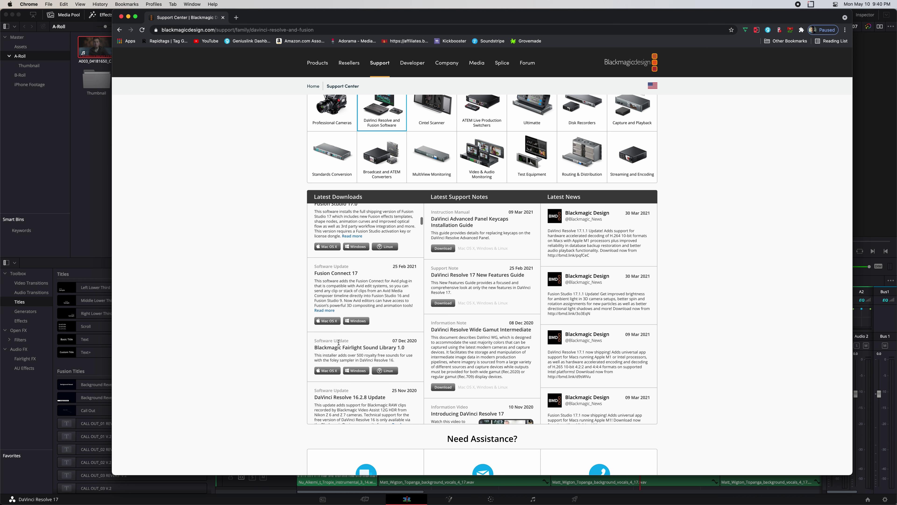
{"action": "scroll", "coordinate": [319, 343], "scroll_direction": "down", "scroll_amount": 5}
{"action": "scroll", "coordinate": [319, 342], "scroll_direction": "down", "scroll_amount": 5}
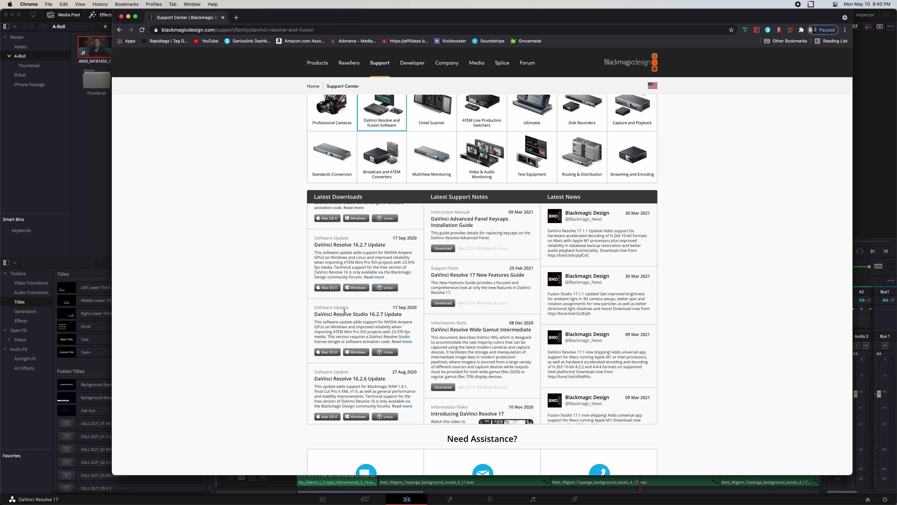